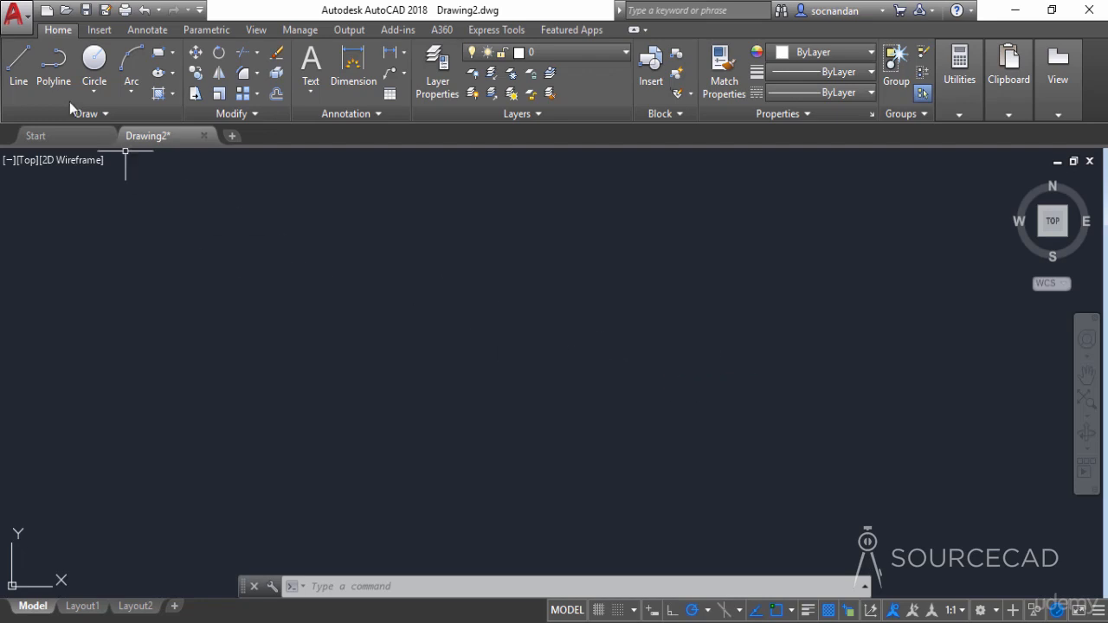
Draw a line from a free point in the empty drawing, using a 30° angle override and a length of 5
left_click(19, 76)
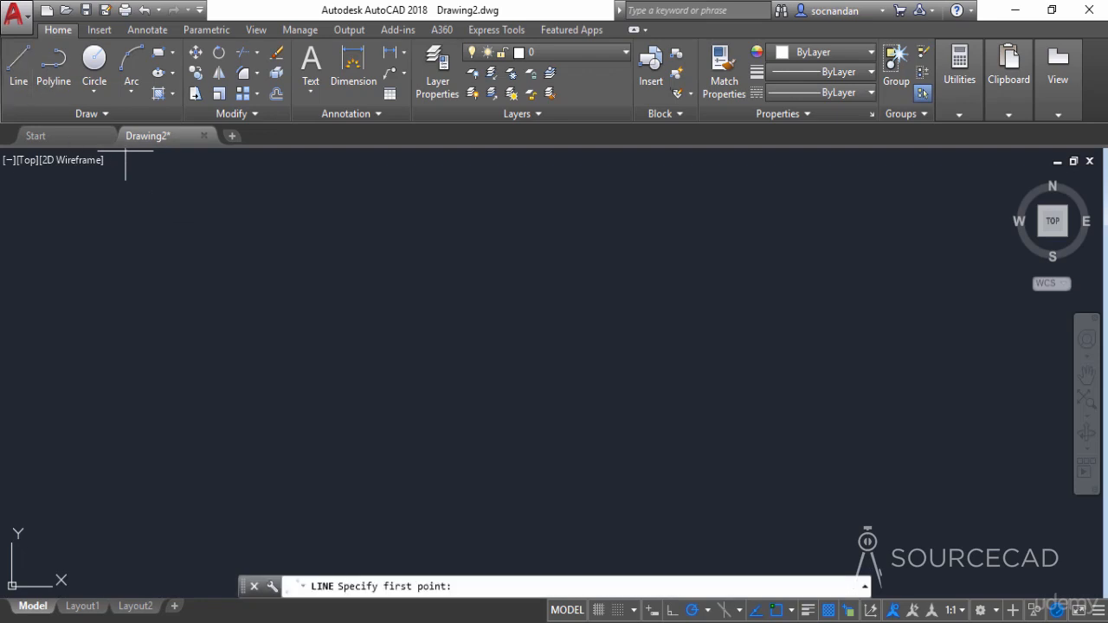
left_click(414, 396)
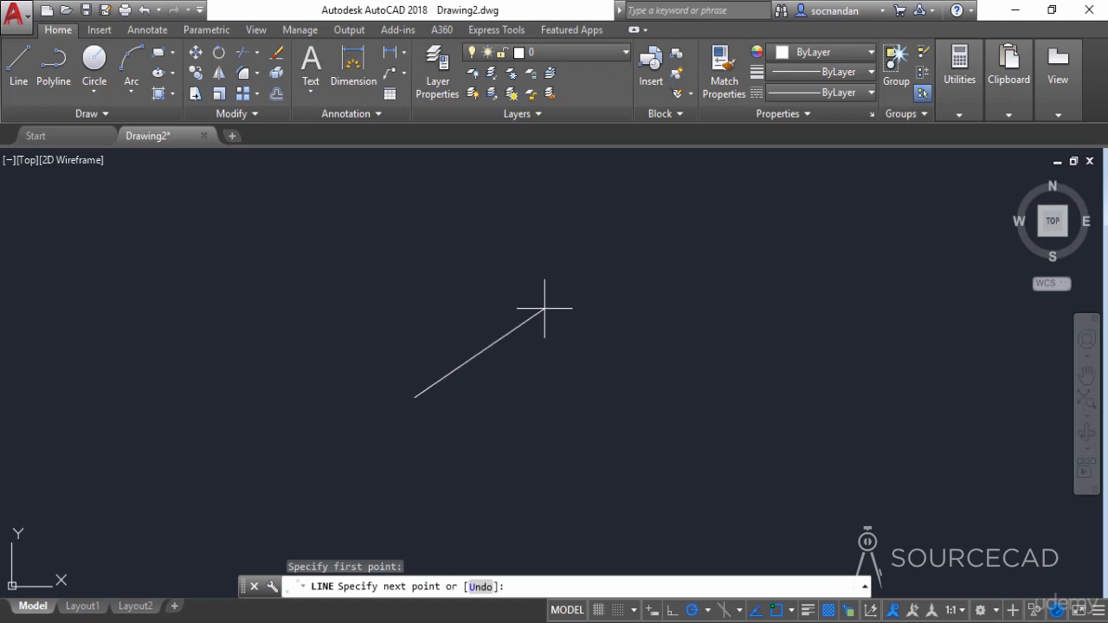
type("<")
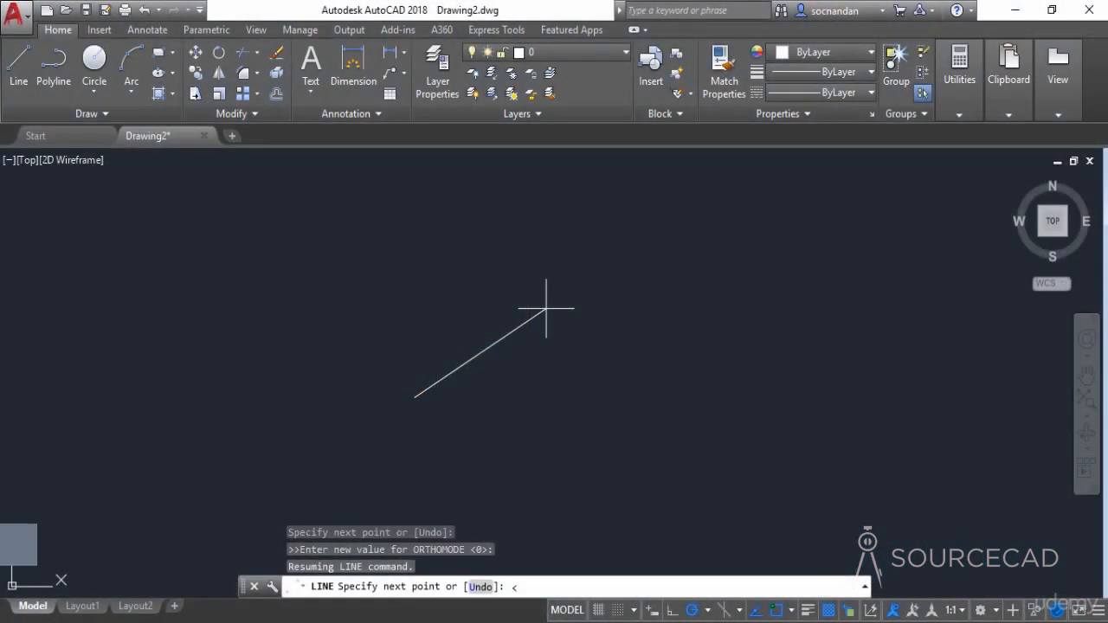
type("30")
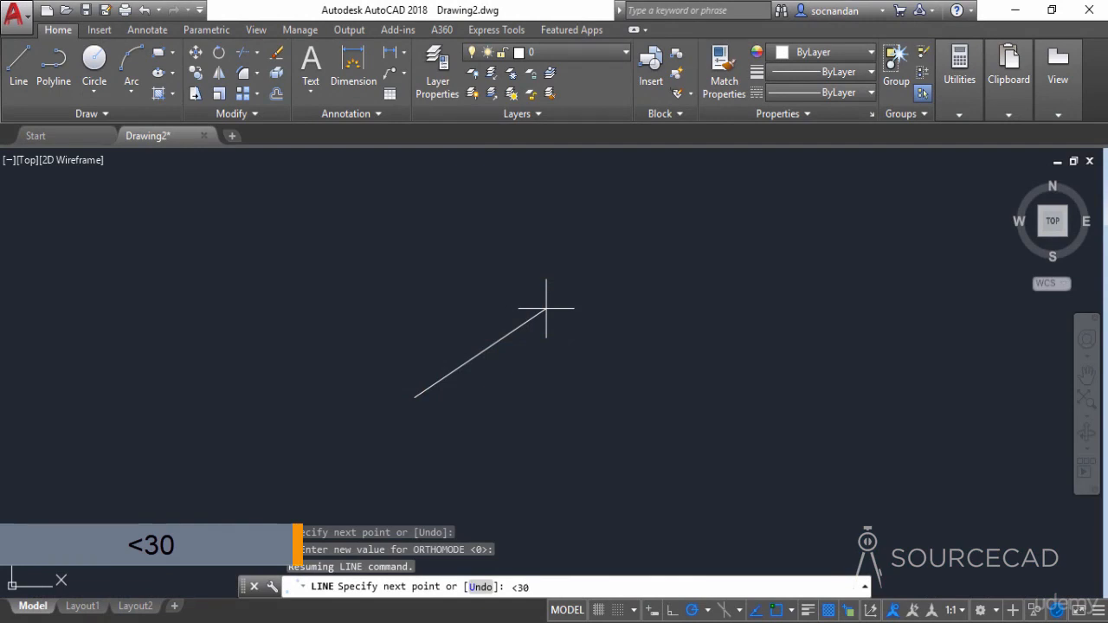
key("Return")
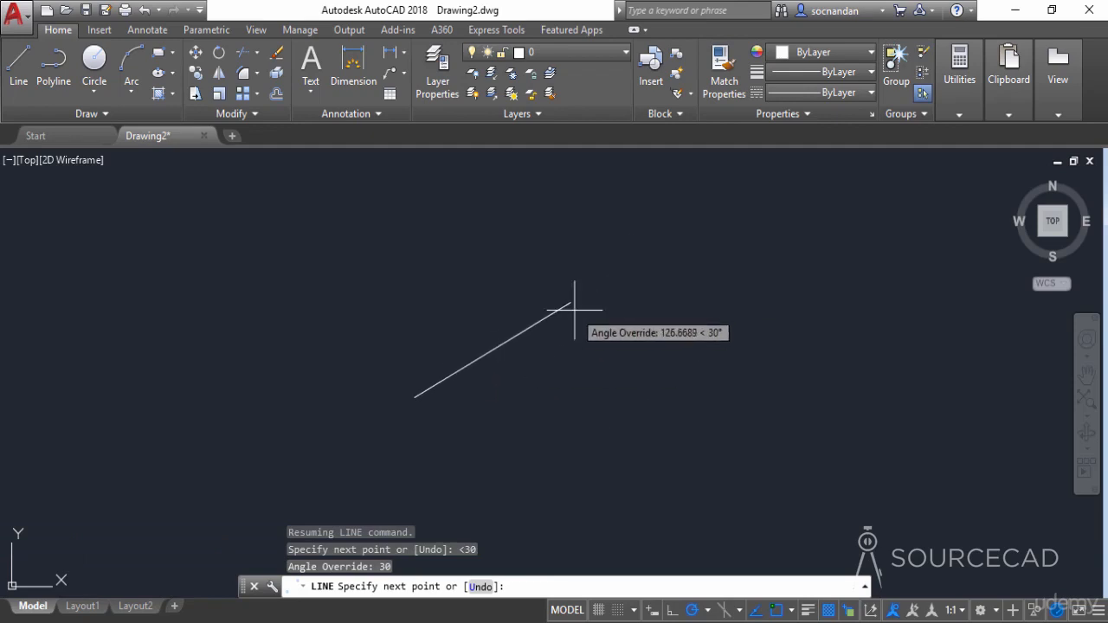
type("5")
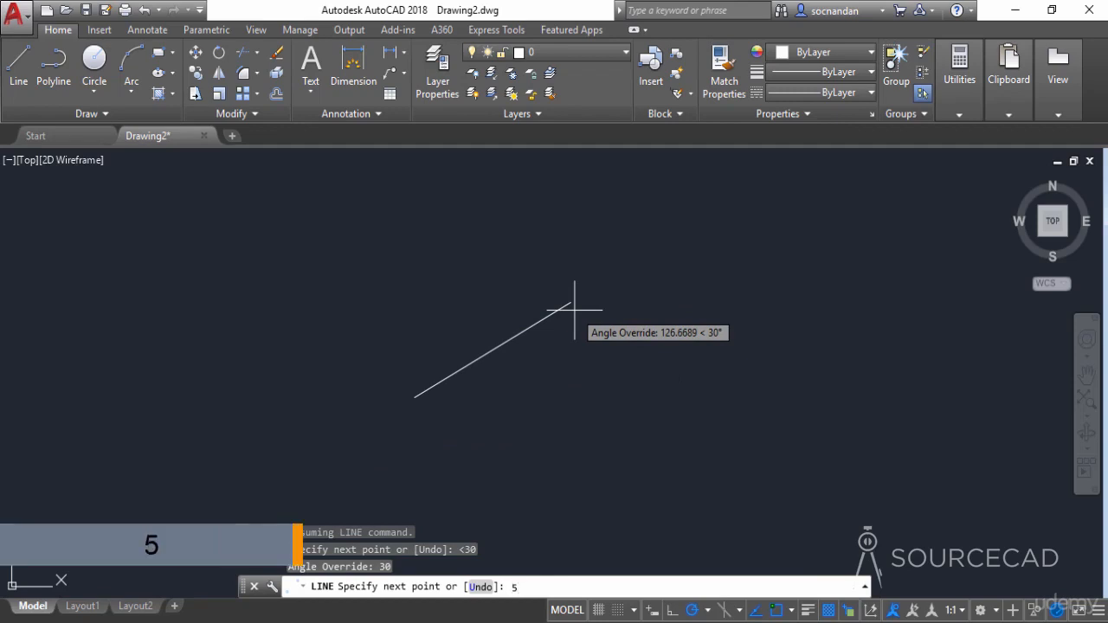
key("Return")
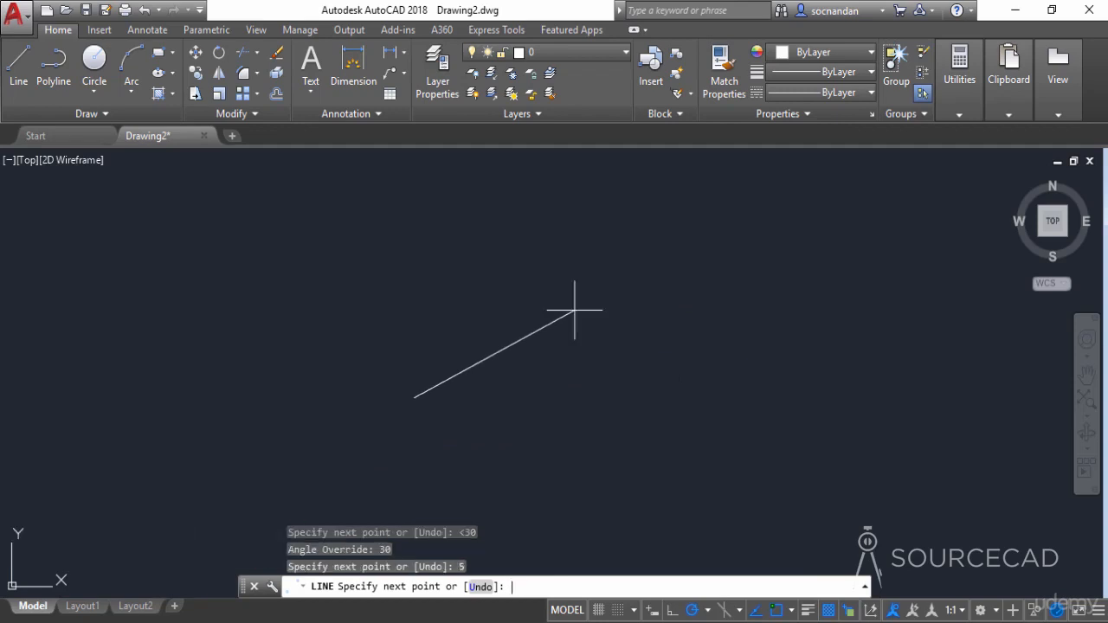
key("Return")
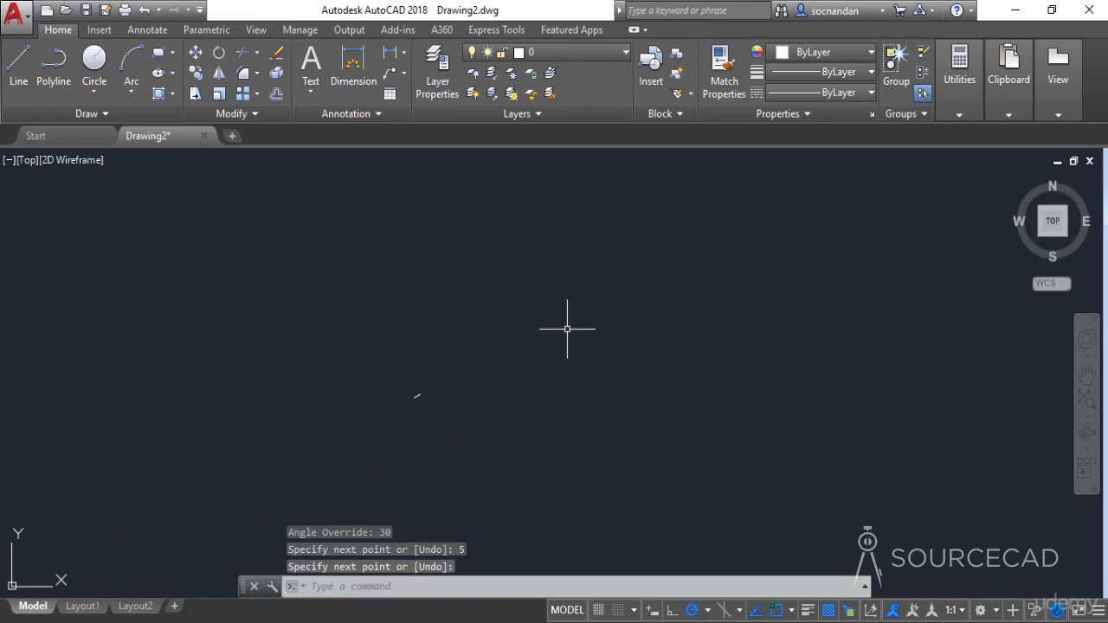
Draw a second line beside the first one, ending at the relative polar coordinate @5<30
scroll(418, 381, "up", 10)
scroll(425, 367, "up", 4)
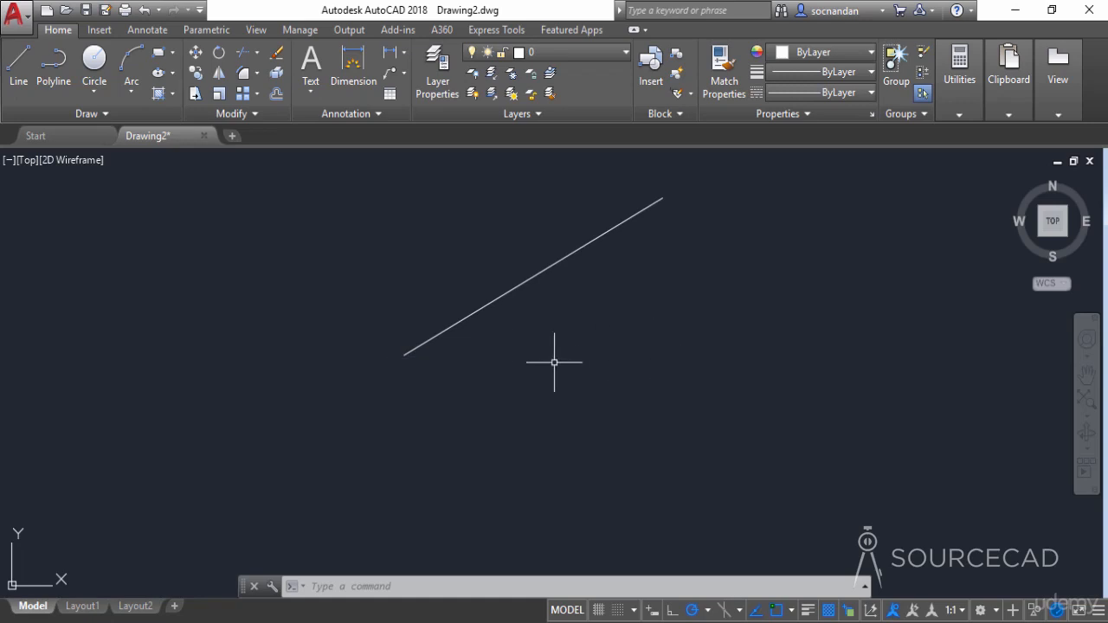
mouse_move(578, 310)
middle_mouse_down()
mouse_move(542, 368)
mouse_move(475, 395)
middle_mouse_up()
middle_click_drag(535, 351, 495, 312)
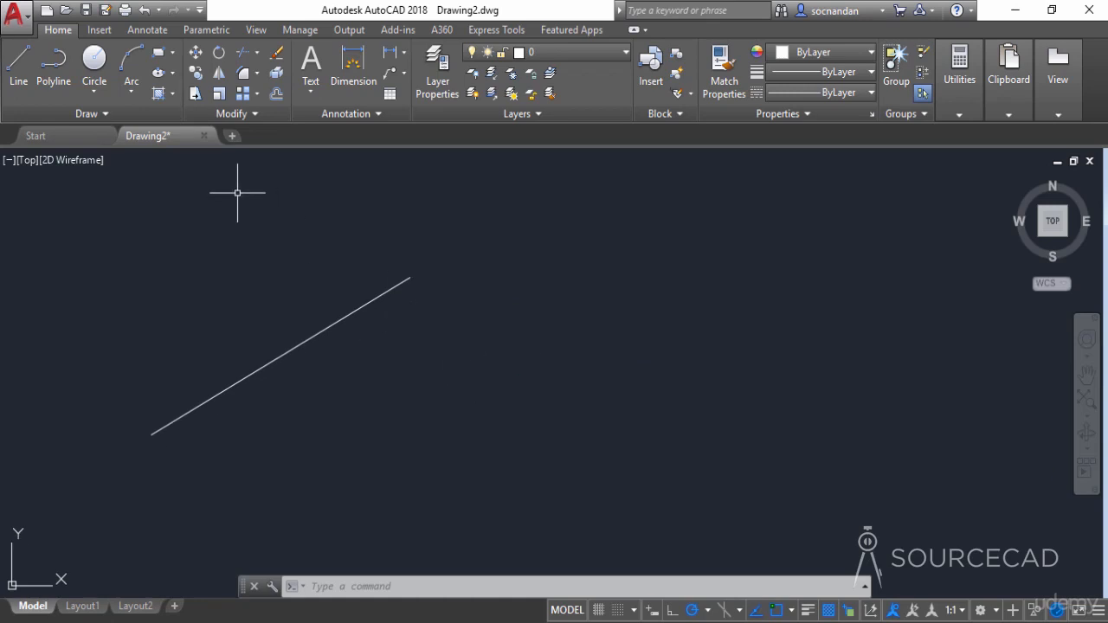
left_click(19, 69)
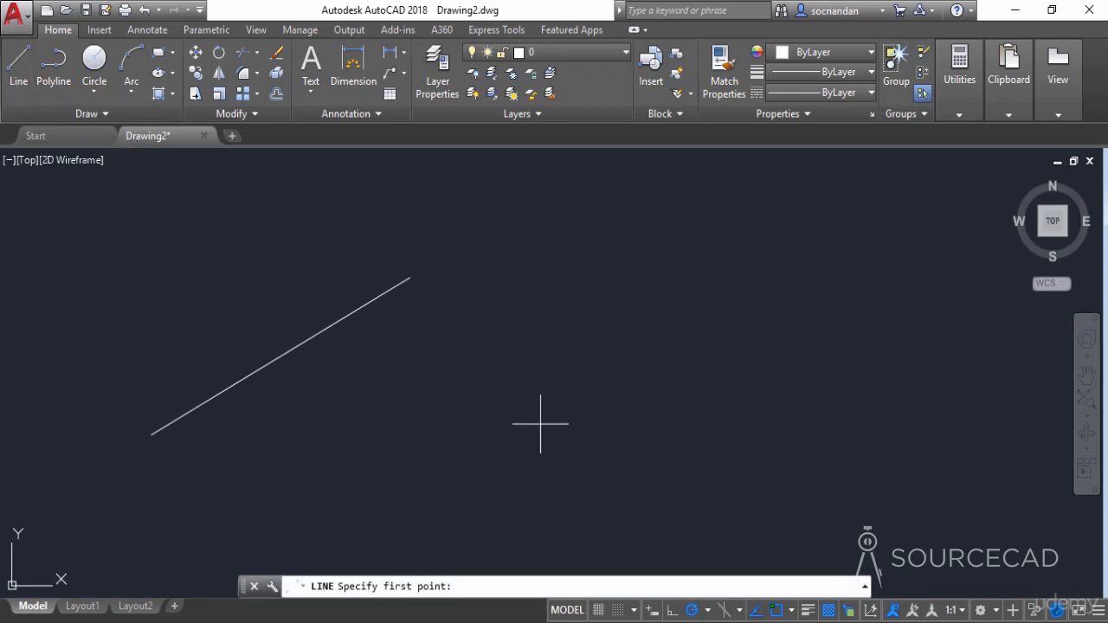
left_click(569, 447)
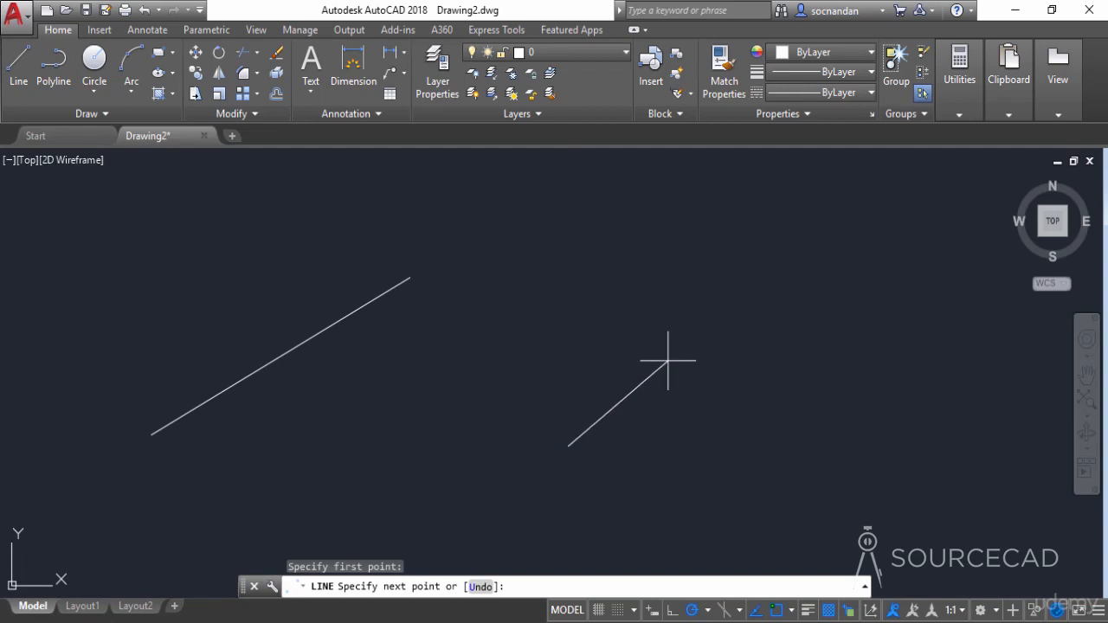
type("@")
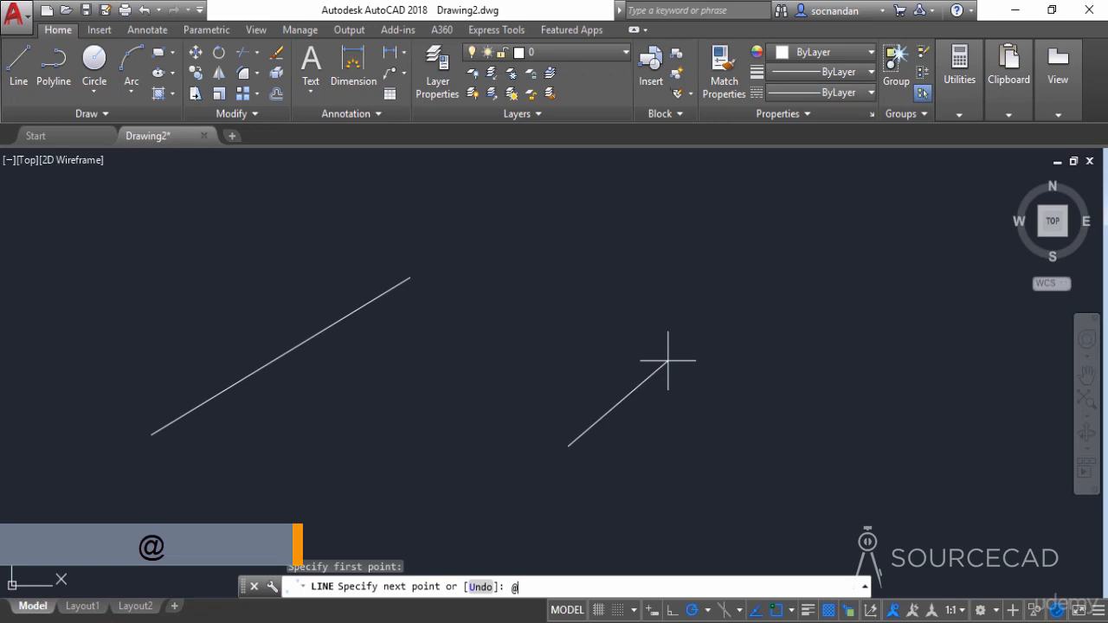
type("5")
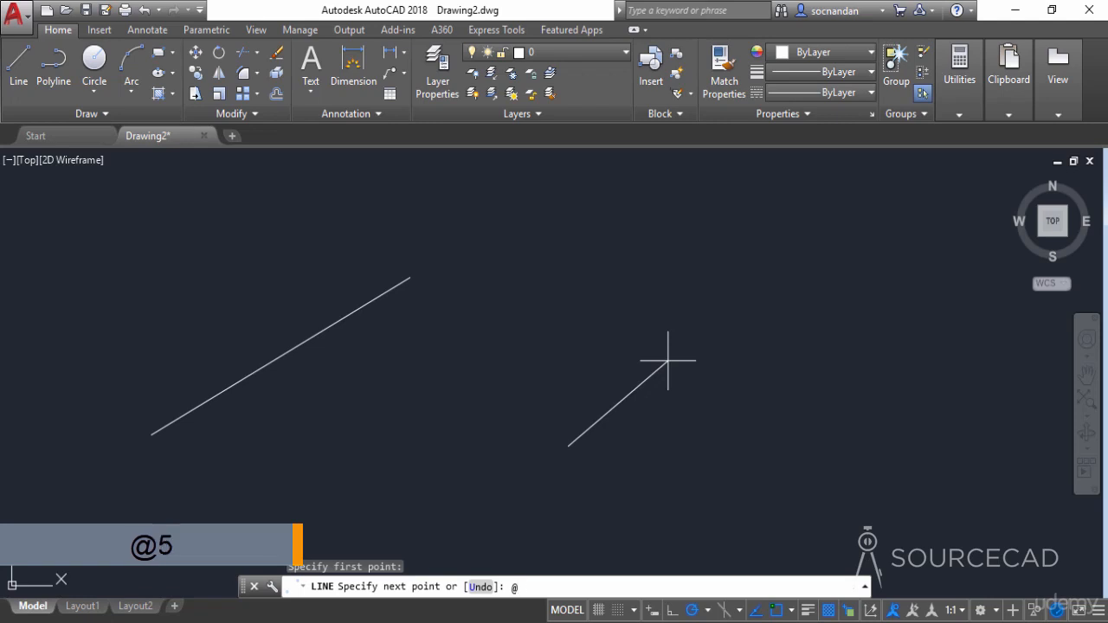
type("<30")
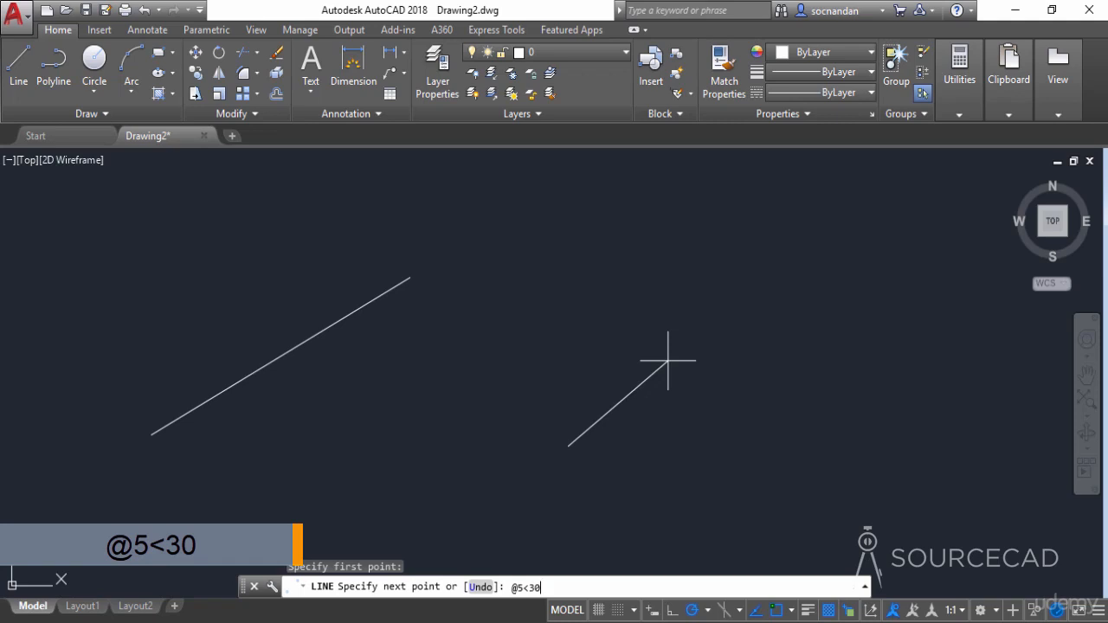
key("Return")
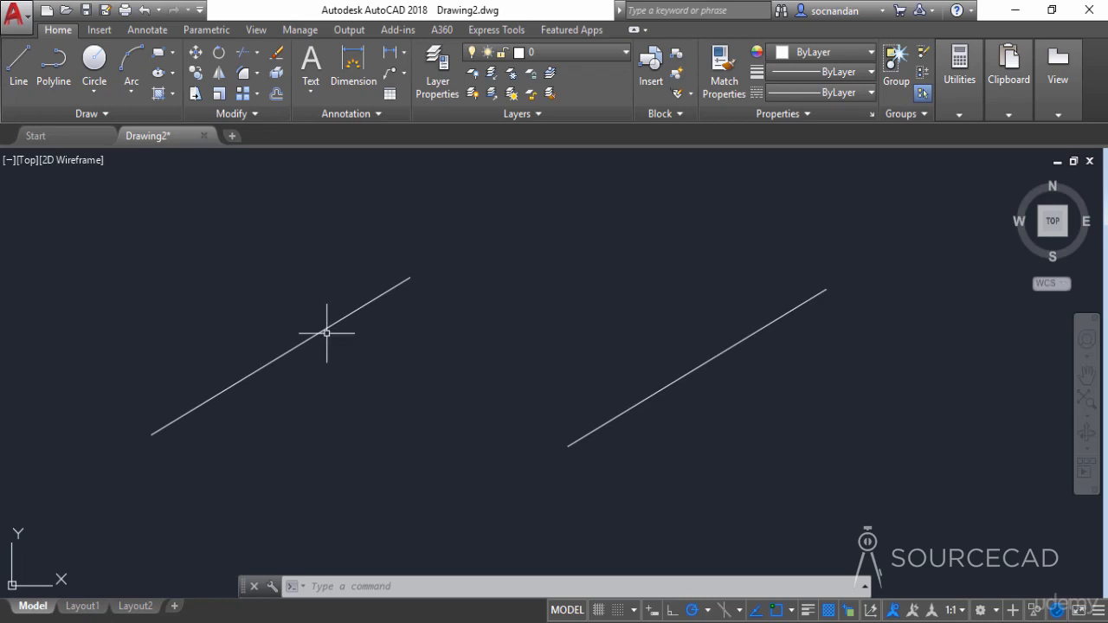
Erase both 30° lines from the drawing
left_click(747, 384)
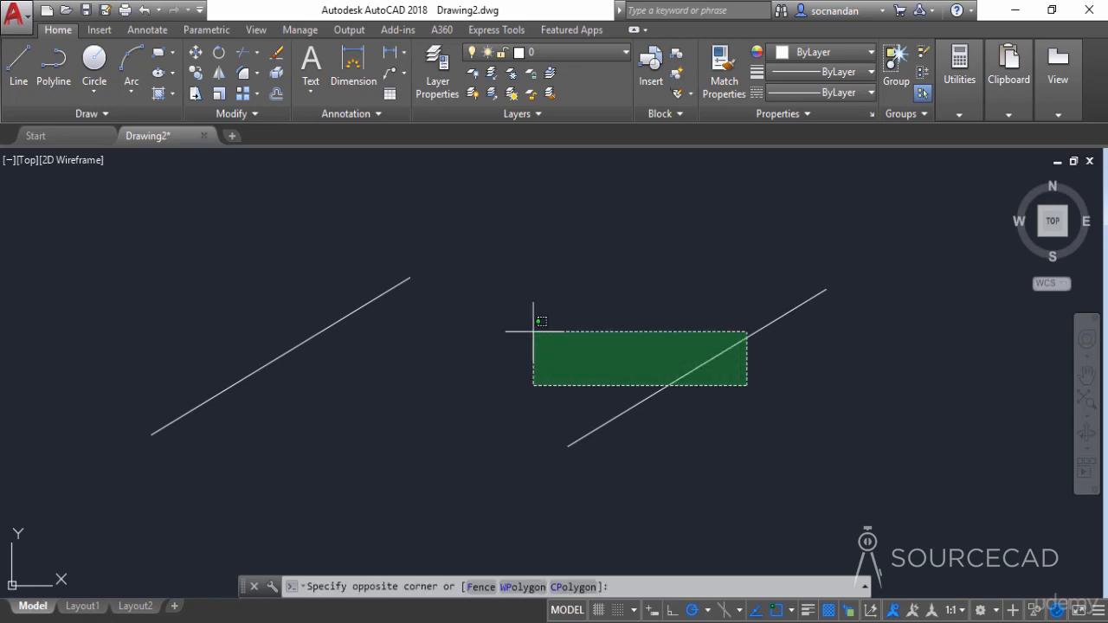
left_click(345, 235)
right_click(344, 232)
left_click(414, 335)
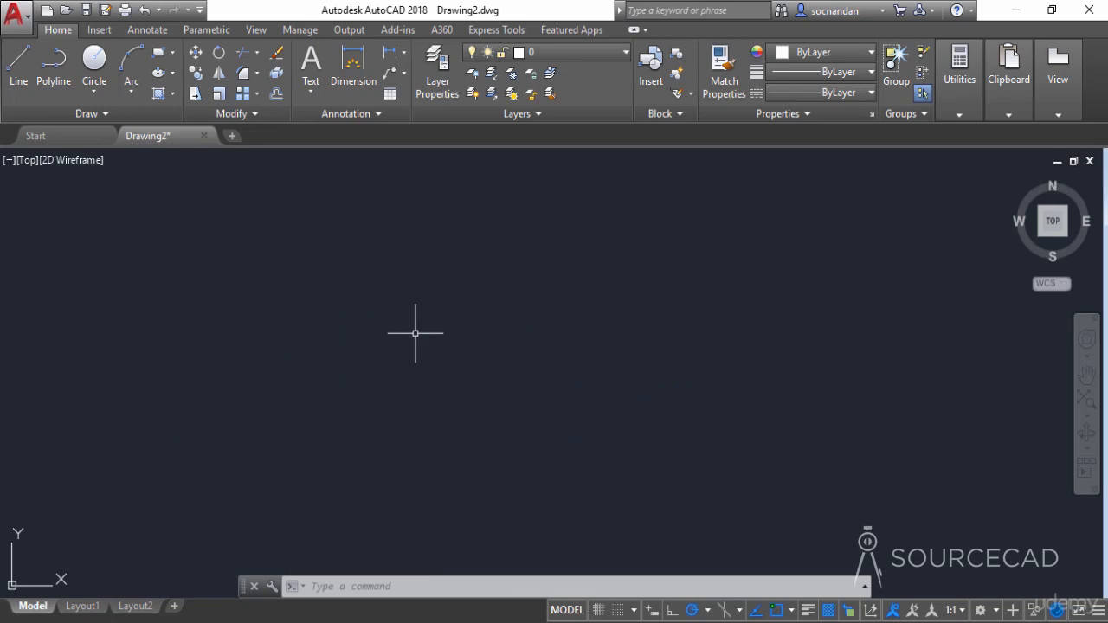
Draw a line from a free point near the middle of the drawing to the relative polar coordinate @5<45
left_click(18, 63)
left_click(479, 376)
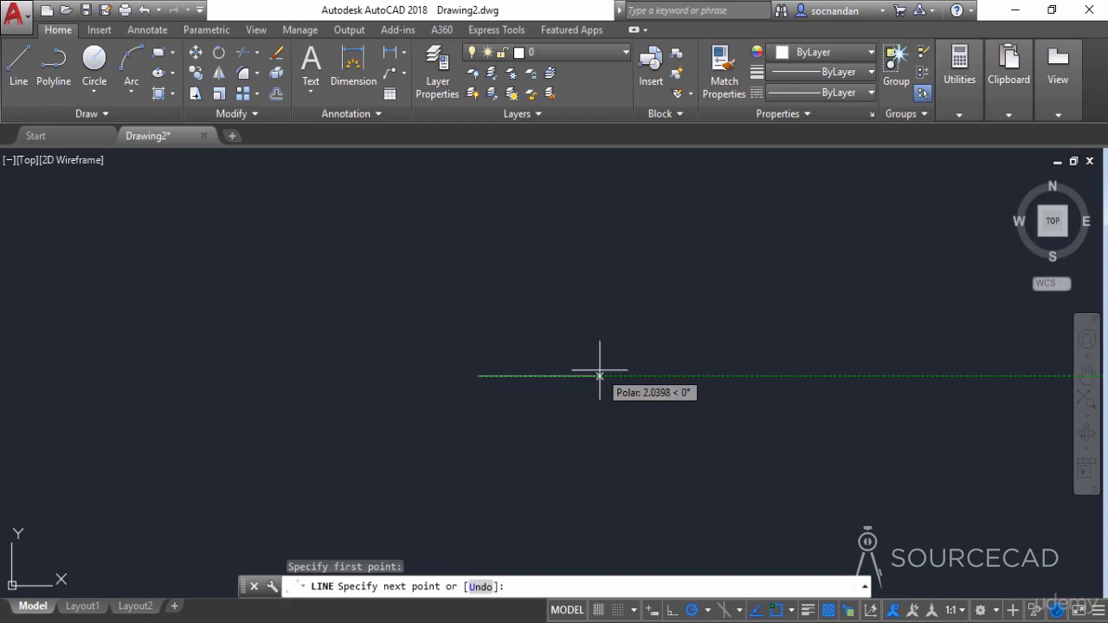
type("@")
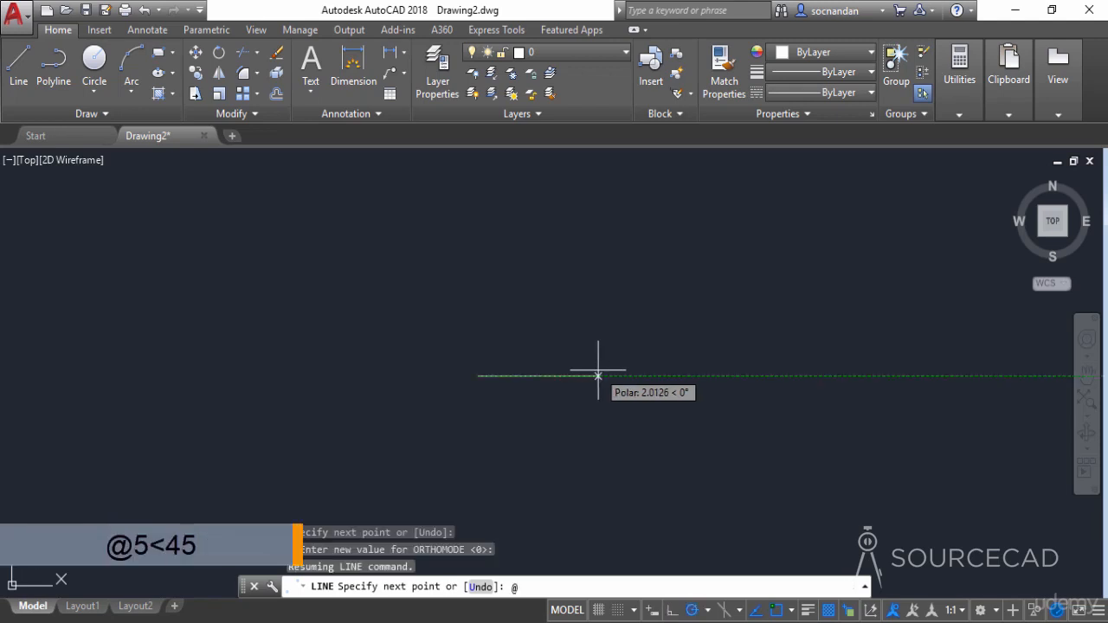
type("5<45")
key("Return")
scroll(581, 334, "down", 2)
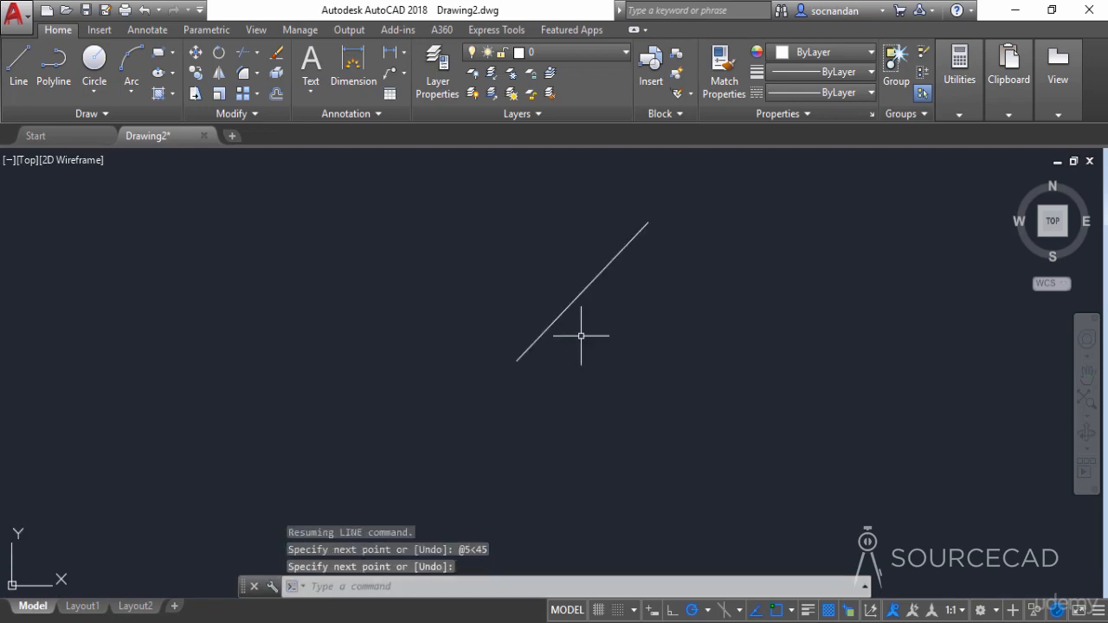
Draw a line from the lower endpoint of the 45° line to the relative polar coordinate @5<-60
left_click(24, 83)
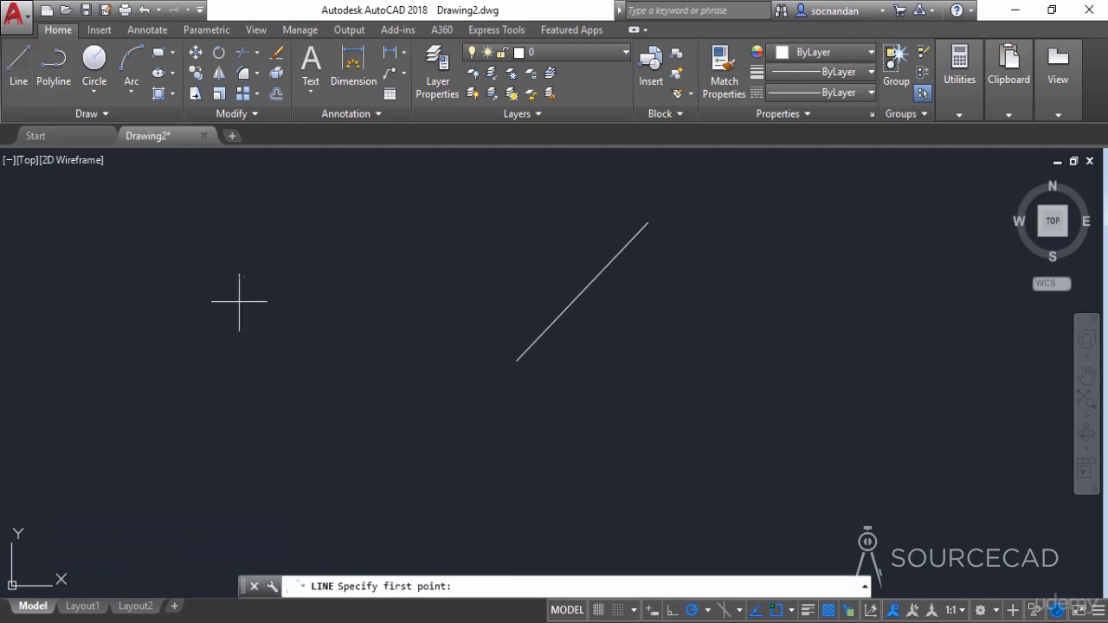
left_click(516, 360)
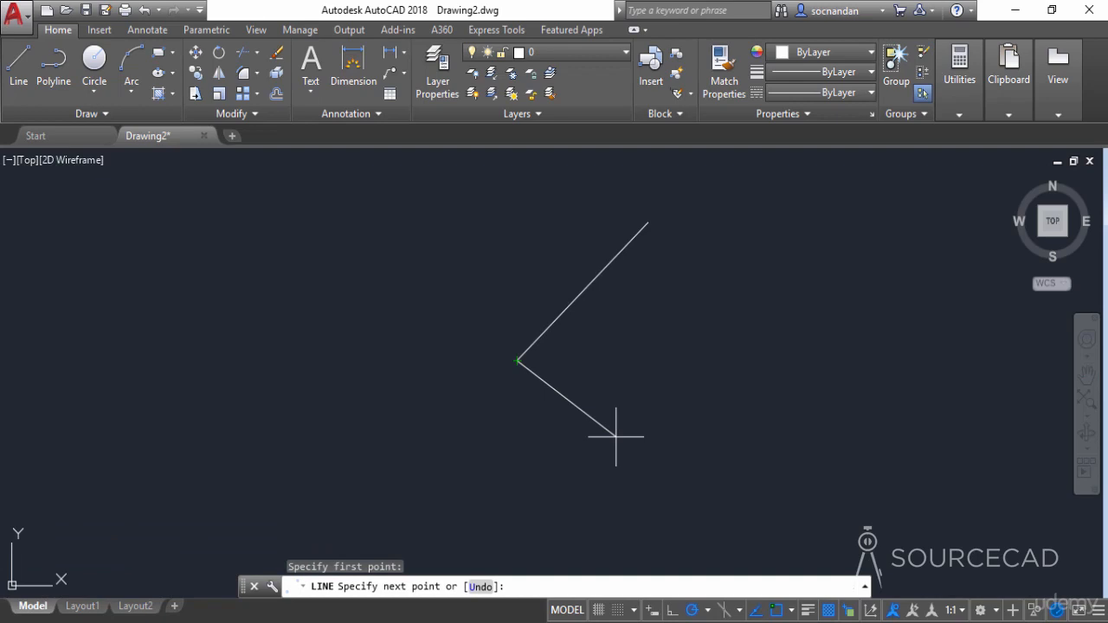
type("@5")
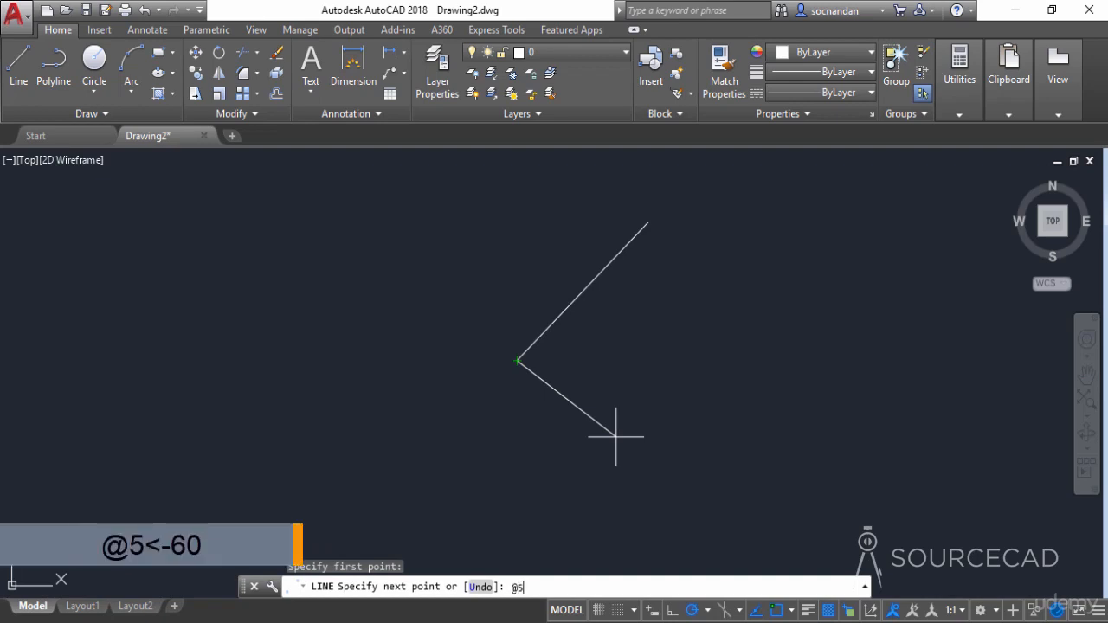
type("<-60")
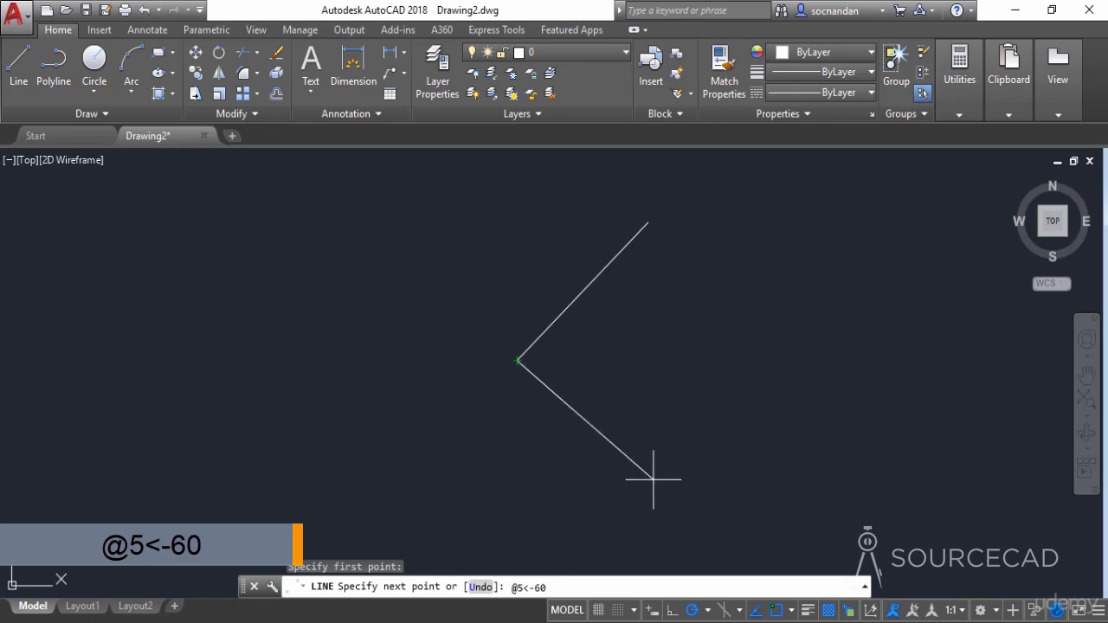
key("Return")
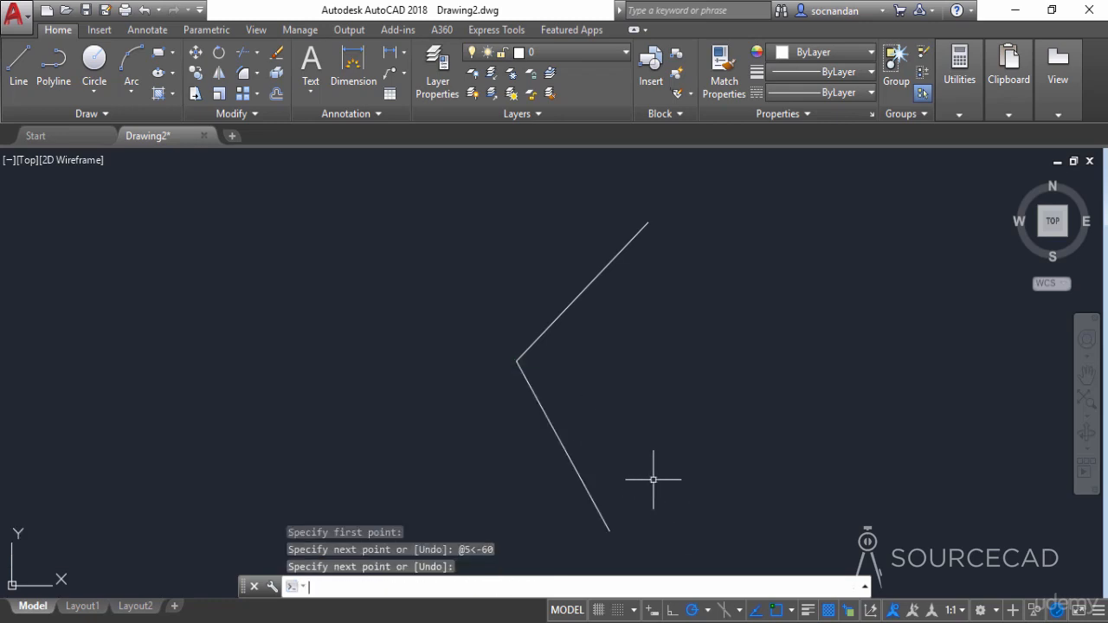
key("Return")
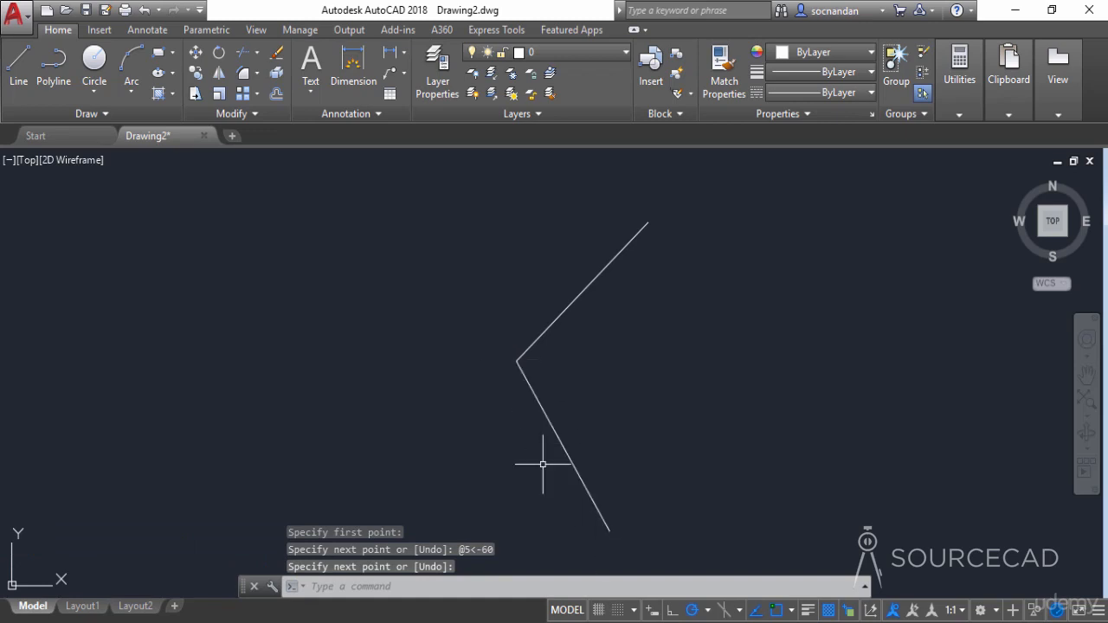